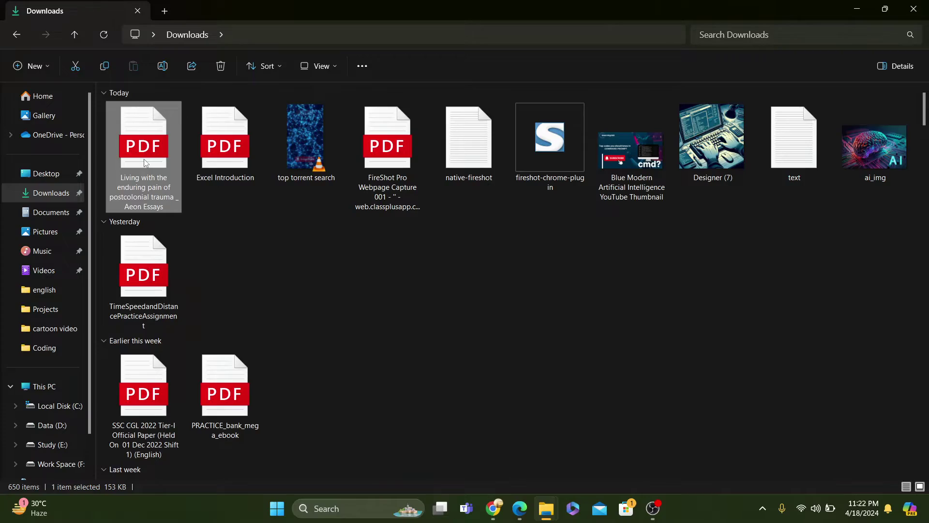
{"action": "scroll", "coordinate": [408, 194], "scroll_direction": "down", "scroll_amount": 4}
{"action": "scroll", "coordinate": [408, 194], "scroll_direction": "up", "scroll_amount": 10}
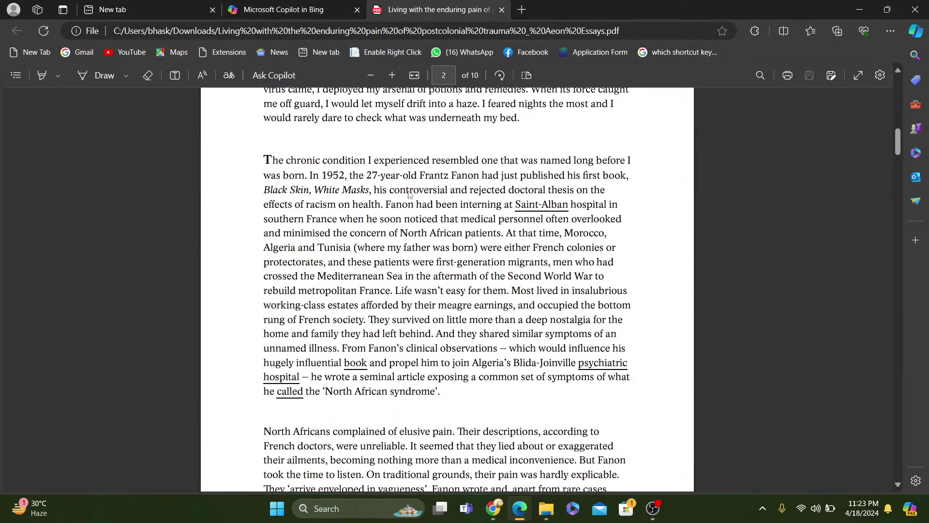
{"action": "left_click", "coordinate": [910, 6]}
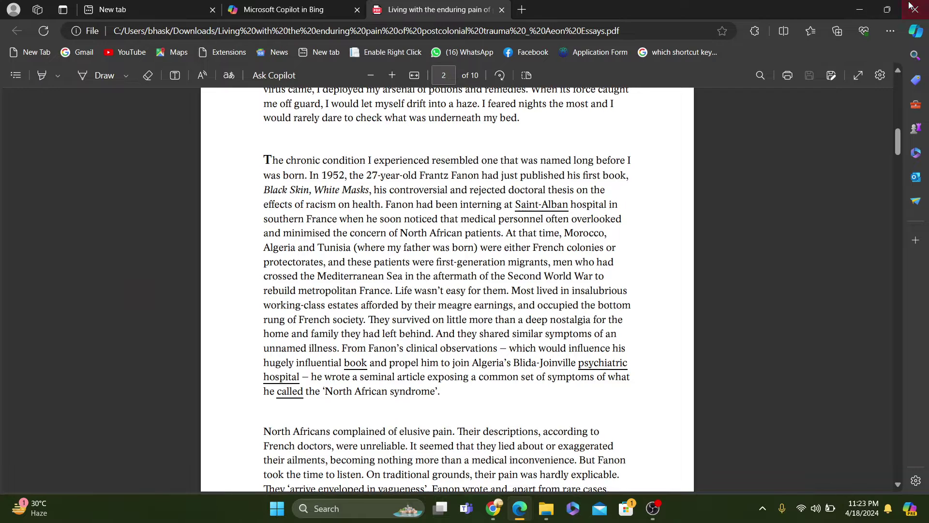
{"action": "left_click", "coordinate": [519, 508]}
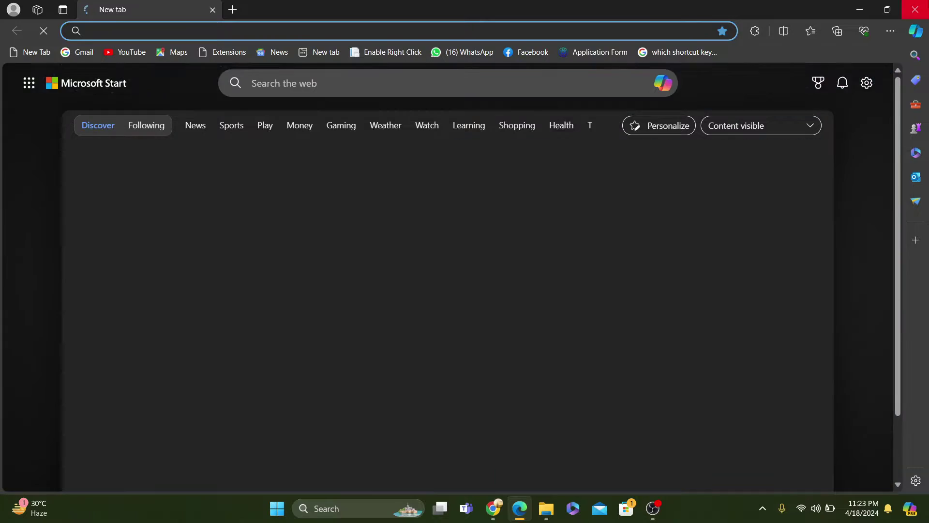
{"action": "left_click", "coordinate": [915, 10]}
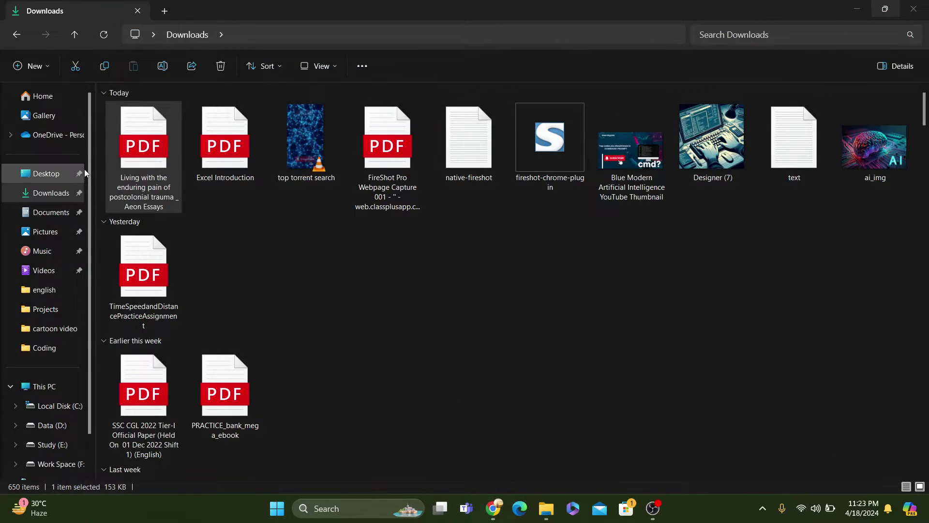
Step: Open the PDF "Living with the enduring pain of postcolonial trauma _ Aeon Essays" from the Downloads folder at its first page
{"action": "double_click", "coordinate": [164, 164]}
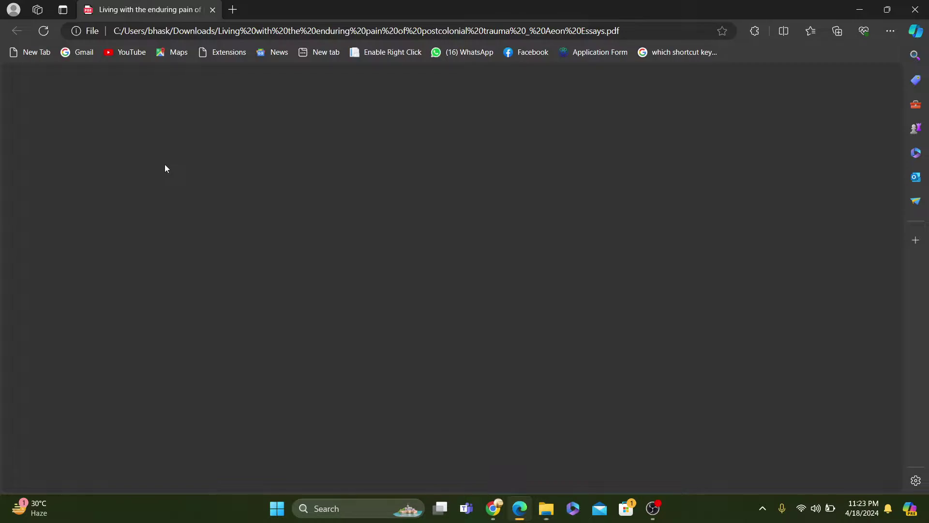
{"action": "scroll", "coordinate": [414, 254], "scroll_direction": "up", "scroll_amount": 6}
{"action": "scroll", "coordinate": [413, 255], "scroll_direction": "up", "scroll_amount": 9}
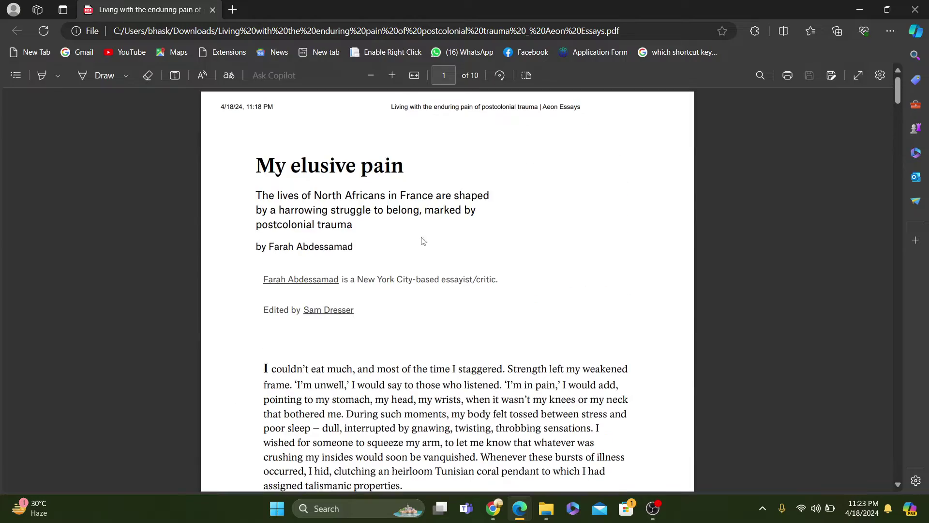
Step: Skim the first four pages of the essay PDF to get an idea of its content and length
{"action": "scroll", "coordinate": [315, 321], "scroll_direction": "down", "scroll_amount": 12}
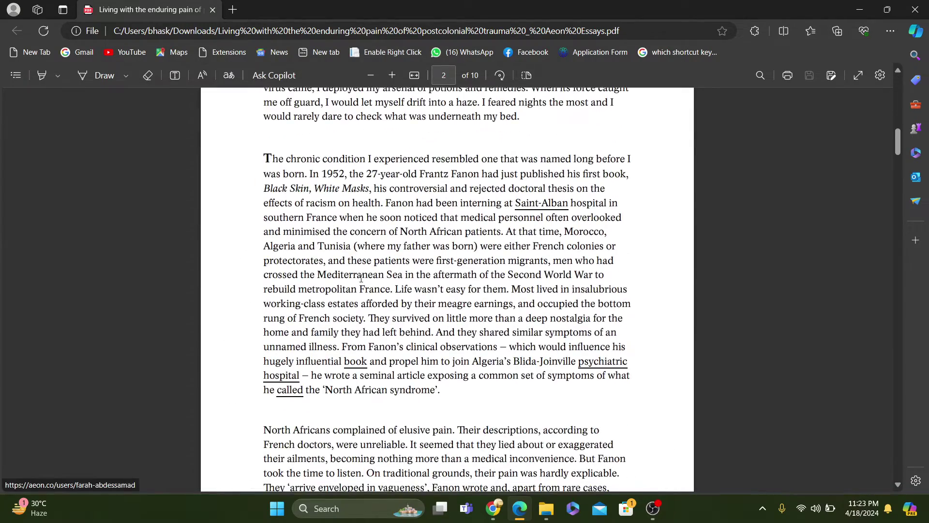
{"action": "scroll", "coordinate": [361, 278], "scroll_direction": "up", "scroll_amount": 10}
{"action": "scroll", "coordinate": [361, 278], "scroll_direction": "up", "scroll_amount": 5}
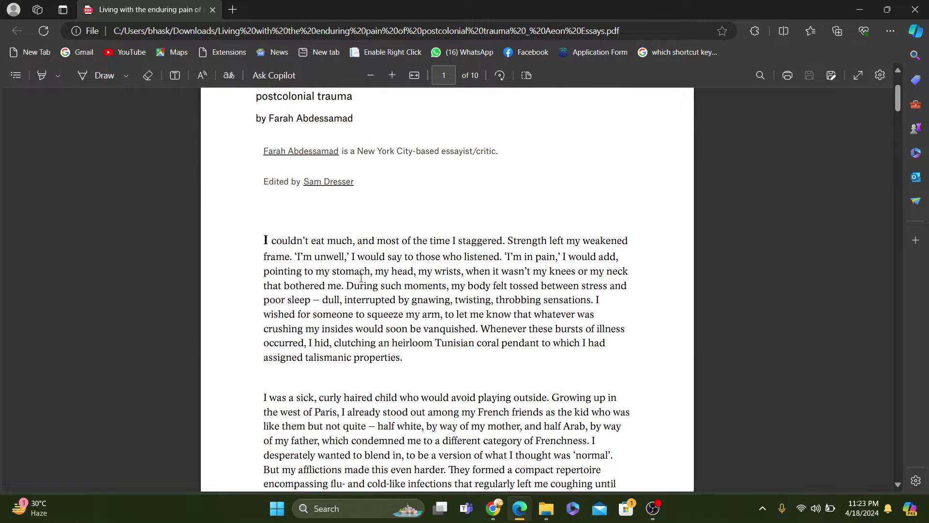
{"action": "scroll", "coordinate": [361, 281], "scroll_direction": "up", "scroll_amount": 3}
{"action": "scroll", "coordinate": [362, 288], "scroll_direction": "down", "scroll_amount": 18}
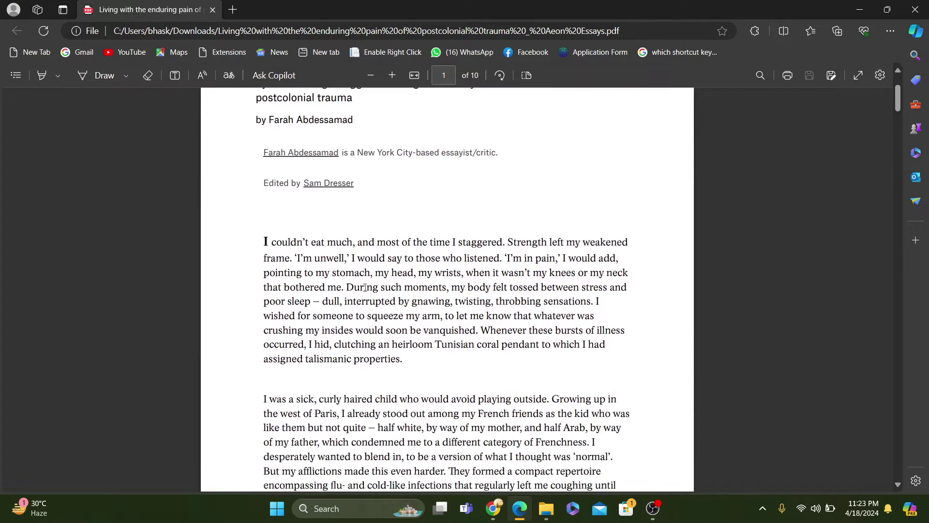
{"action": "scroll", "coordinate": [365, 288], "scroll_direction": "down", "scroll_amount": 18}
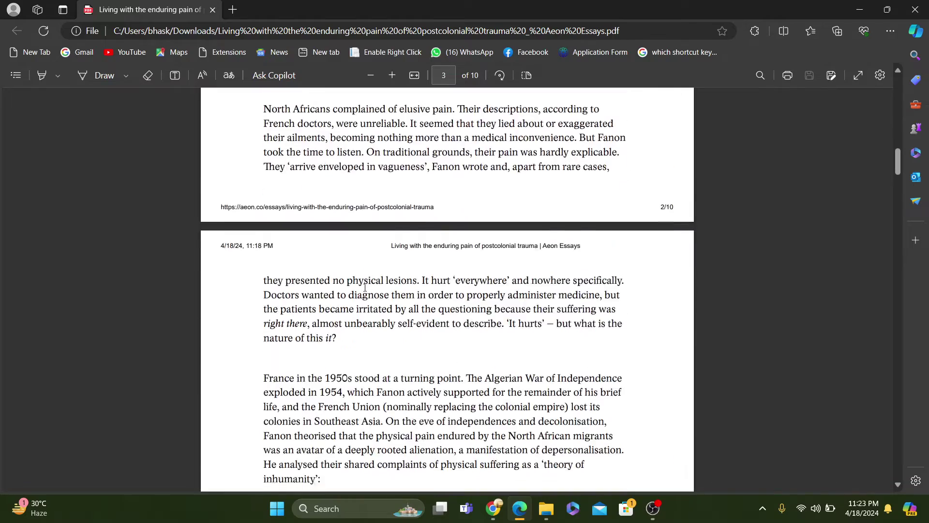
{"action": "scroll", "coordinate": [365, 288], "scroll_direction": "down", "scroll_amount": 8}
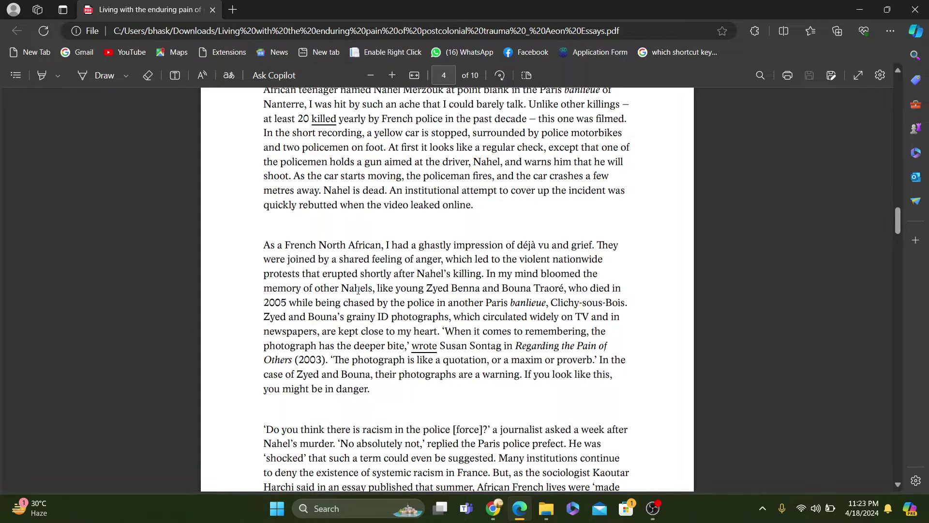
{"action": "scroll", "coordinate": [358, 289], "scroll_direction": "up", "scroll_amount": 20}
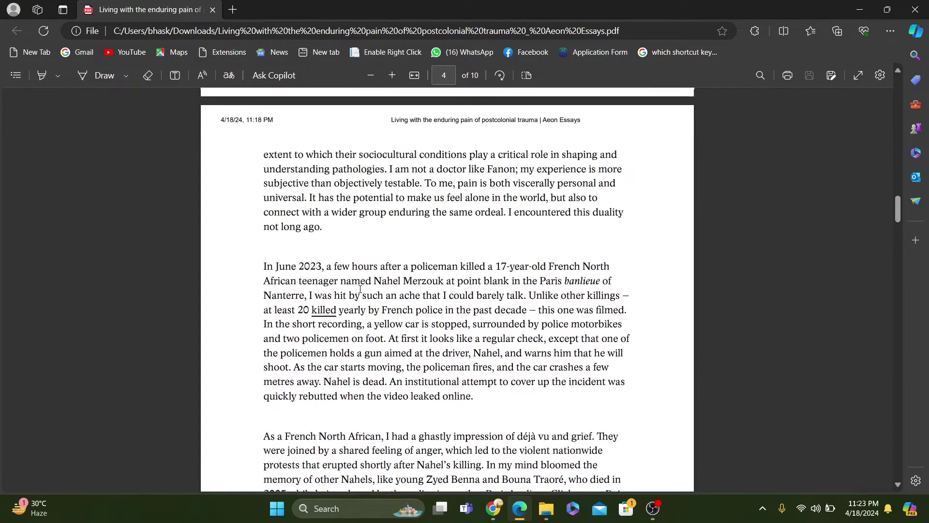
{"action": "scroll", "coordinate": [327, 276], "scroll_direction": "up", "scroll_amount": 1}
{"action": "key", "text": "alt+Tab"}
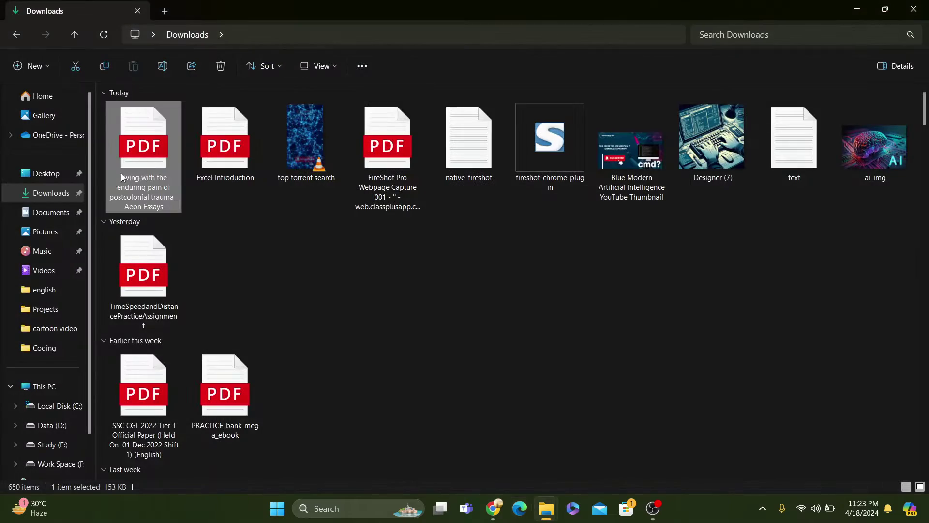
{"action": "double_click", "coordinate": [156, 165]}
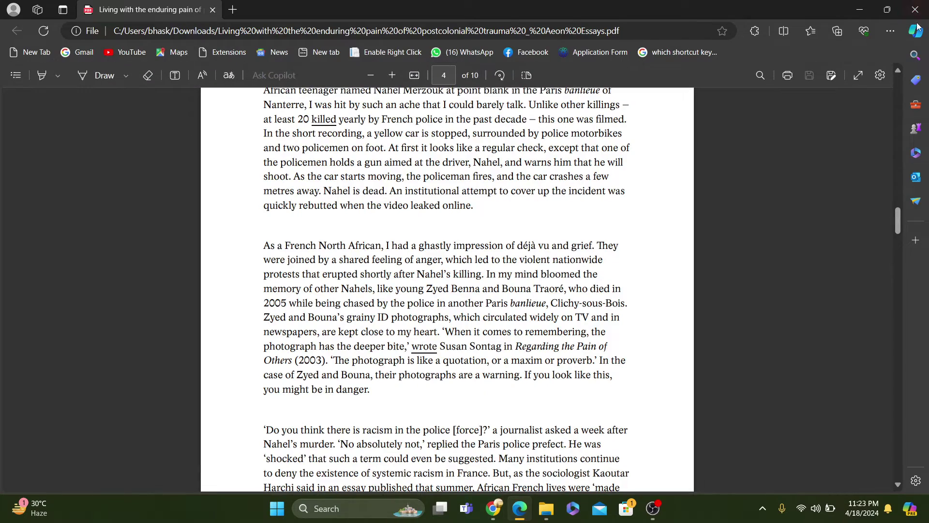
{"action": "key", "text": "alt+Tab"}
Step: Open the "Living with the enduring pain of postcolonial trauma" PDF with Microsoft Edge and return to its first page
{"action": "right_click", "coordinate": [124, 150]}
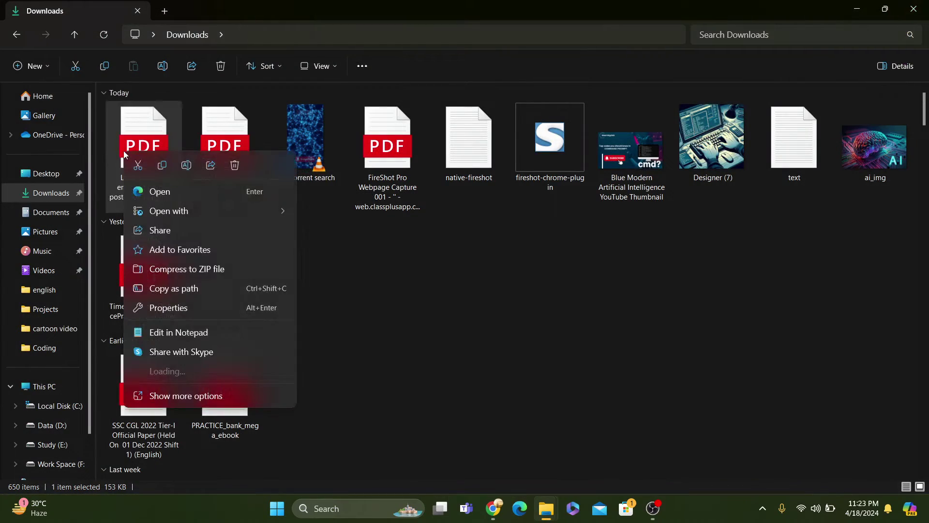
{"action": "left_click", "coordinate": [183, 396]}
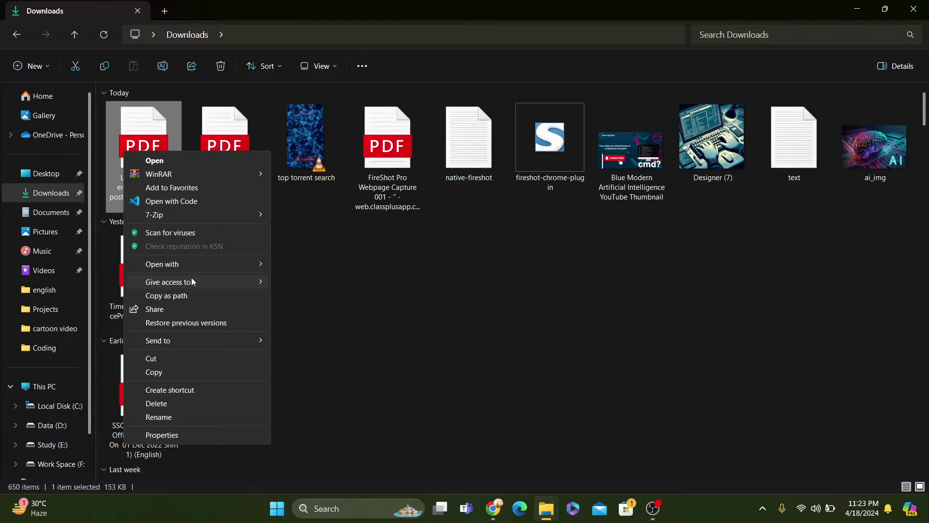
{"action": "mouse_move", "coordinate": [197, 265]}
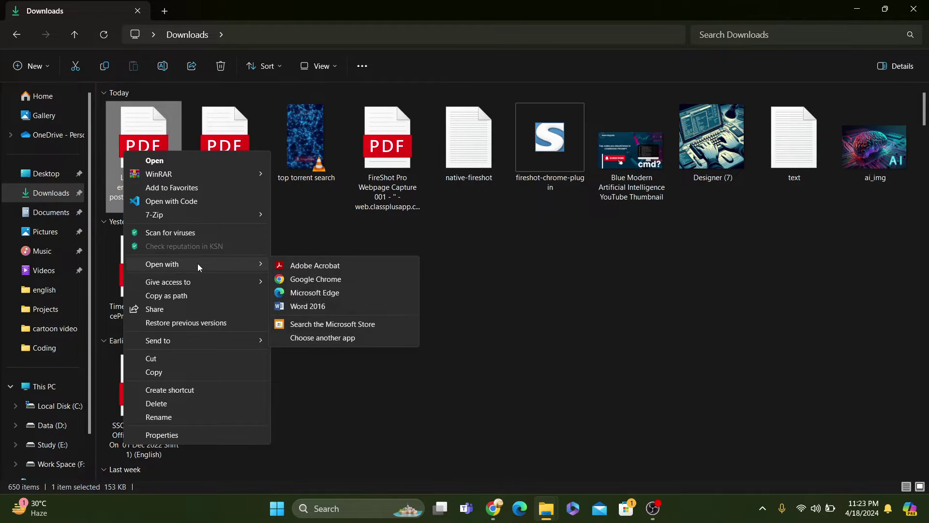
{"action": "left_click", "coordinate": [340, 293]}
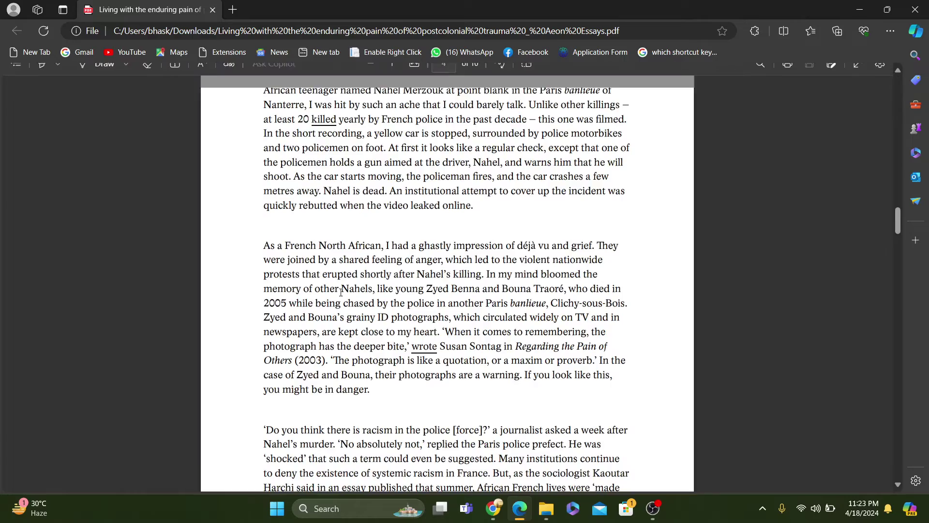
{"action": "scroll", "coordinate": [486, 339], "scroll_direction": "up", "scroll_amount": 20}
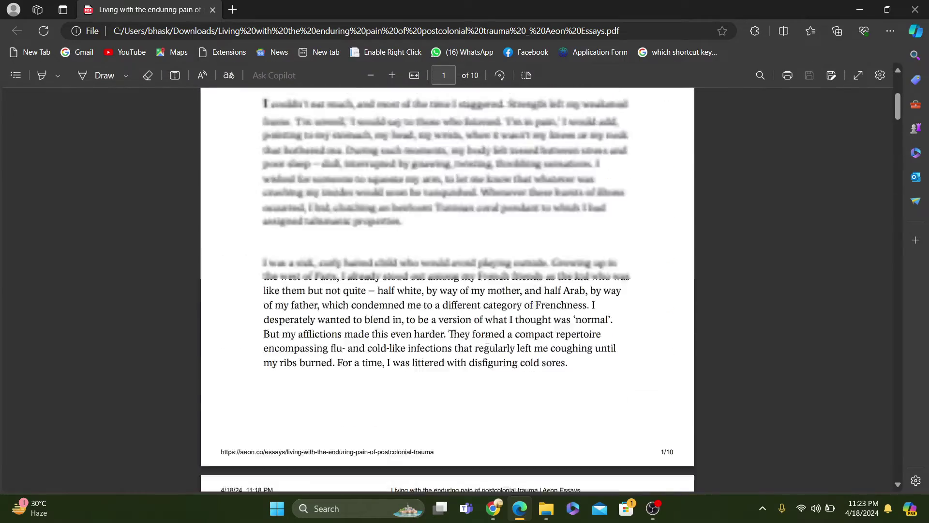
Step: Generate a Copilot document summary of the essay PDF, acknowledge the privacy notice and highlight the summary's bullet points
{"action": "left_click", "coordinate": [918, 37]}
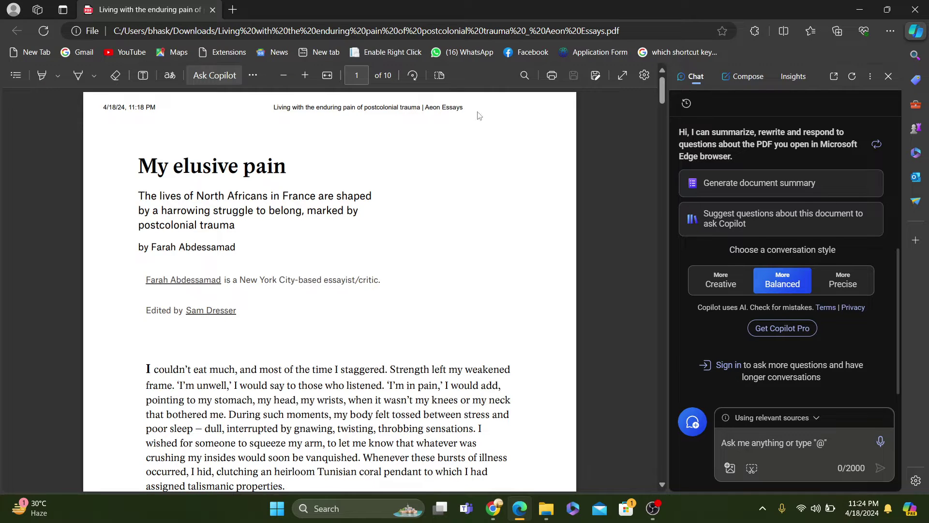
{"action": "left_click", "coordinate": [727, 187]}
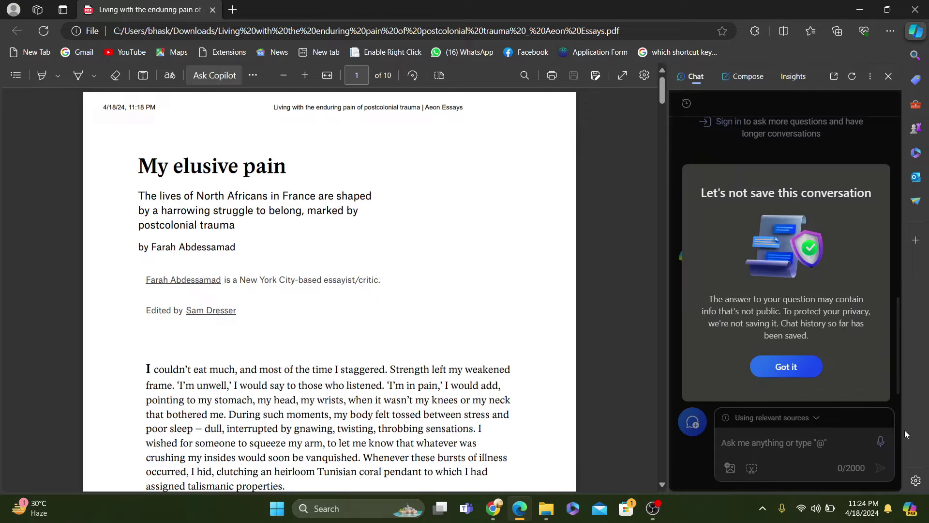
{"action": "left_click", "coordinate": [789, 367]}
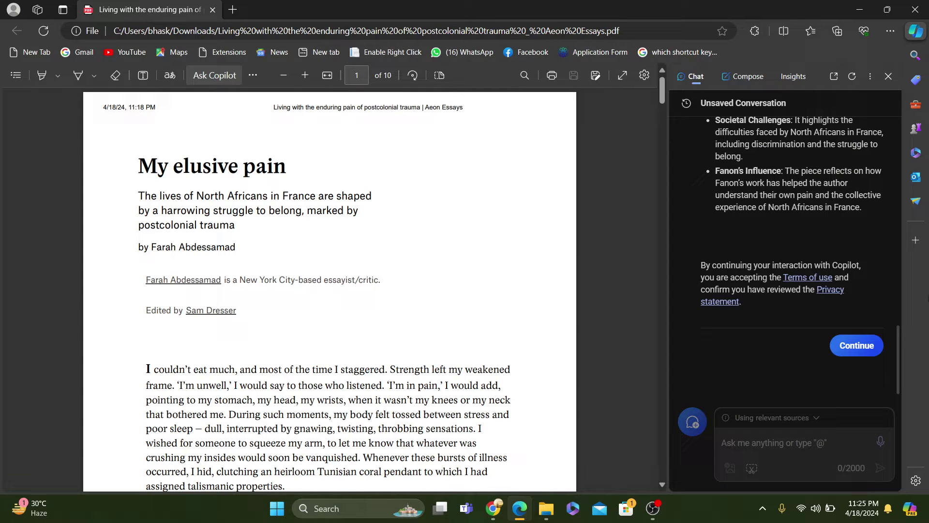
{"action": "scroll", "coordinate": [832, 276], "scroll_direction": "up", "scroll_amount": 3}
{"action": "left_click_drag", "start_coordinate": [715, 144], "coordinate": [874, 334]}
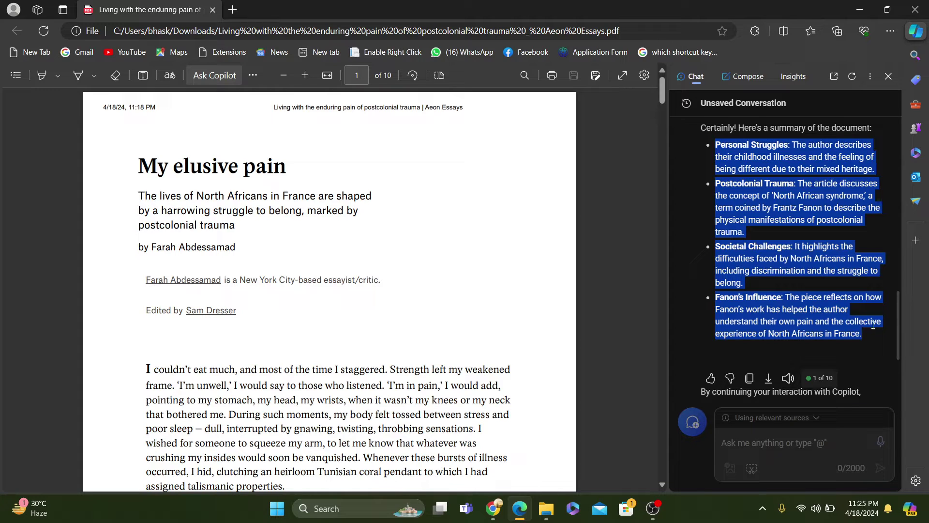
Step: Close the essay PDF and open the "Excel Introduction" PDF from the Downloads folder
{"action": "left_click", "coordinate": [918, 5]}
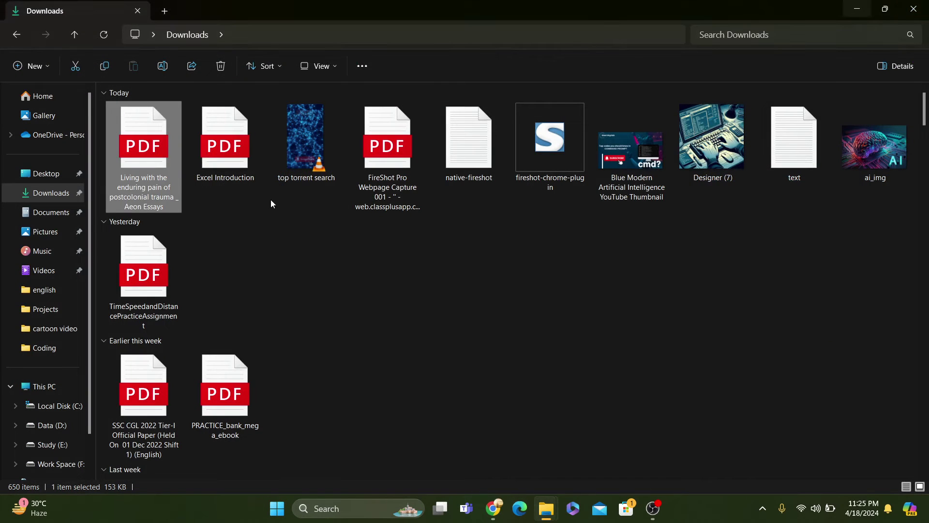
{"action": "left_click", "coordinate": [226, 163]}
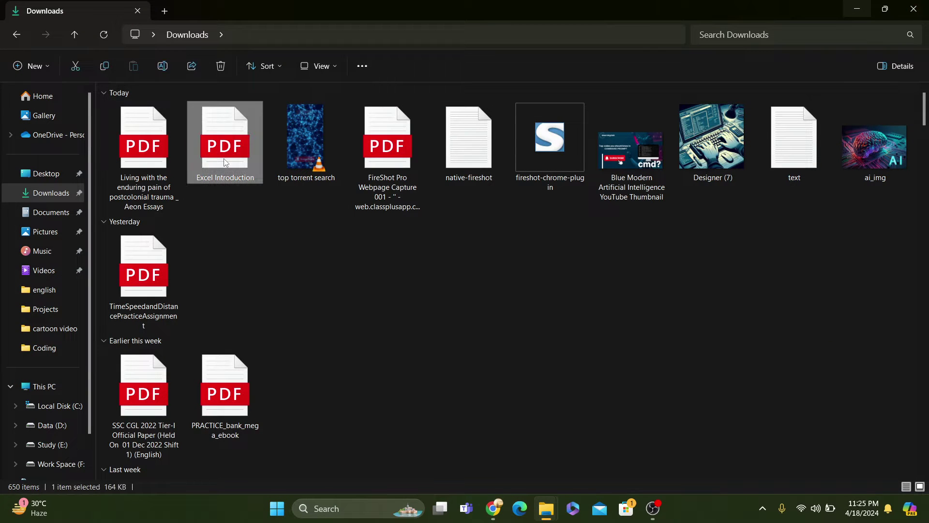
{"action": "double_click", "coordinate": [225, 151]}
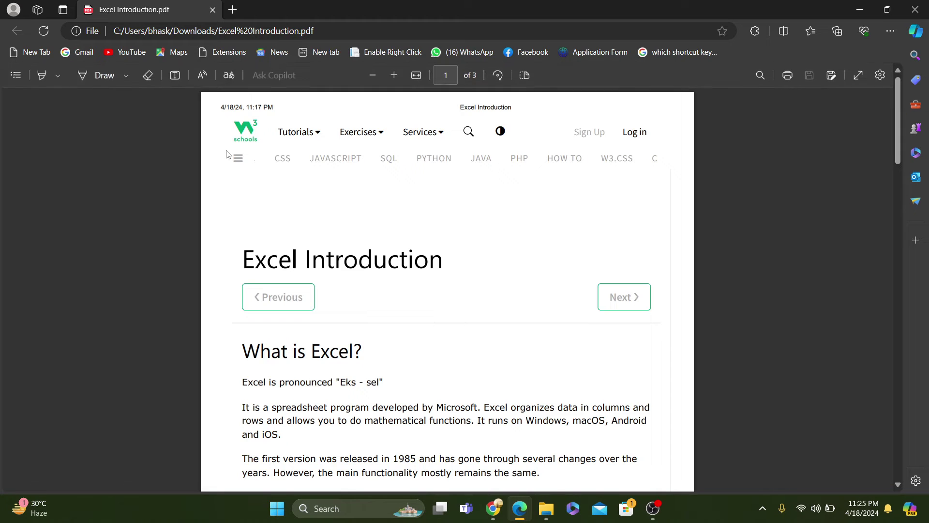
Step: Look over the "Excel Introduction" PDF, from its title through the "Get Started" section, and return to the first page
{"action": "left_click_drag", "start_coordinate": [243, 259], "coordinate": [539, 258]}
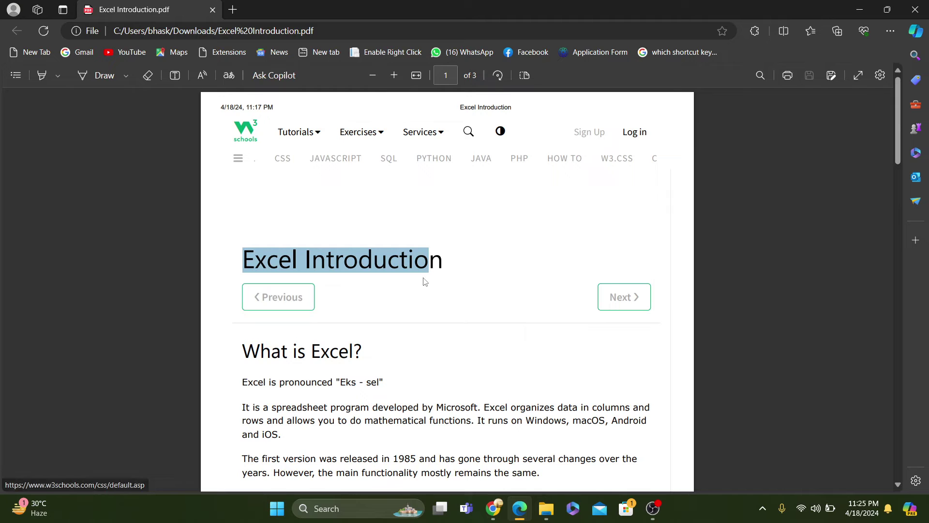
{"action": "scroll", "coordinate": [421, 278], "scroll_direction": "down", "scroll_amount": 2}
{"action": "left_click", "coordinate": [395, 255]}
{"action": "scroll", "coordinate": [342, 315], "scroll_direction": "down", "scroll_amount": 1}
{"action": "scroll", "coordinate": [341, 316], "scroll_direction": "down", "scroll_amount": 10}
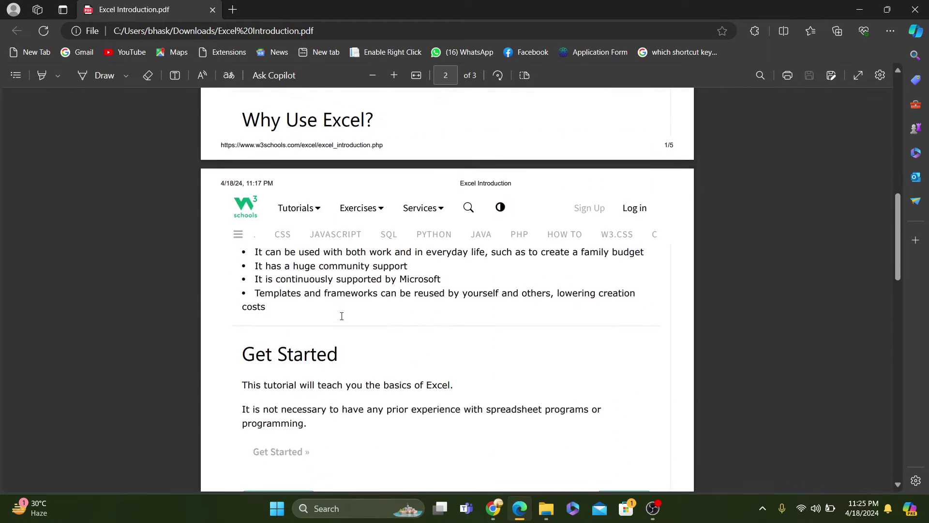
{"action": "scroll", "coordinate": [342, 316], "scroll_direction": "up", "scroll_amount": 8}
{"action": "scroll", "coordinate": [341, 316], "scroll_direction": "up", "scroll_amount": 4}
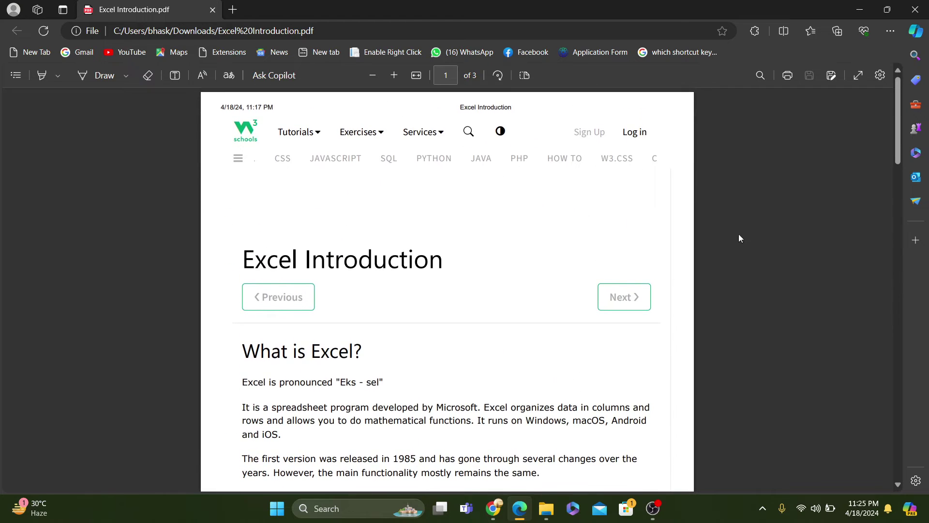
Step: Generate a Copilot document summary of the "Excel Introduction" PDF
{"action": "left_click", "coordinate": [916, 32]}
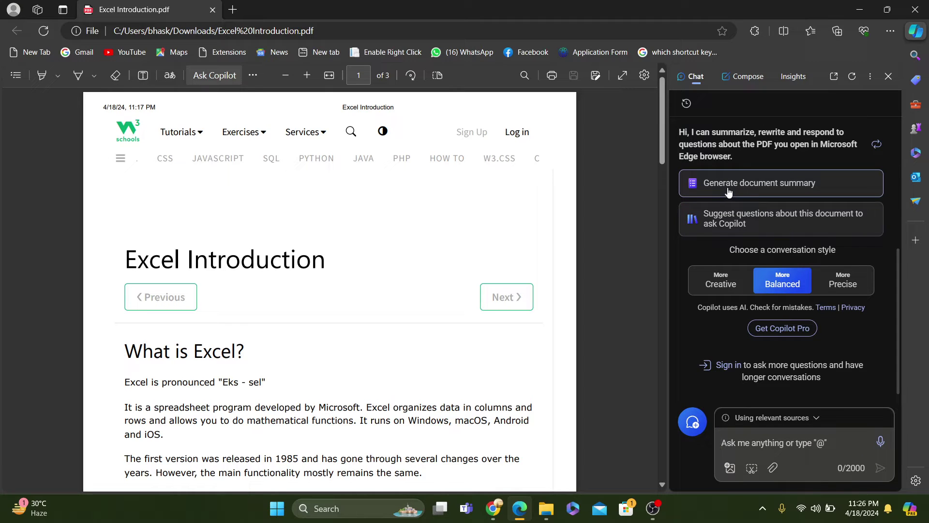
{"action": "left_click", "coordinate": [757, 188]}
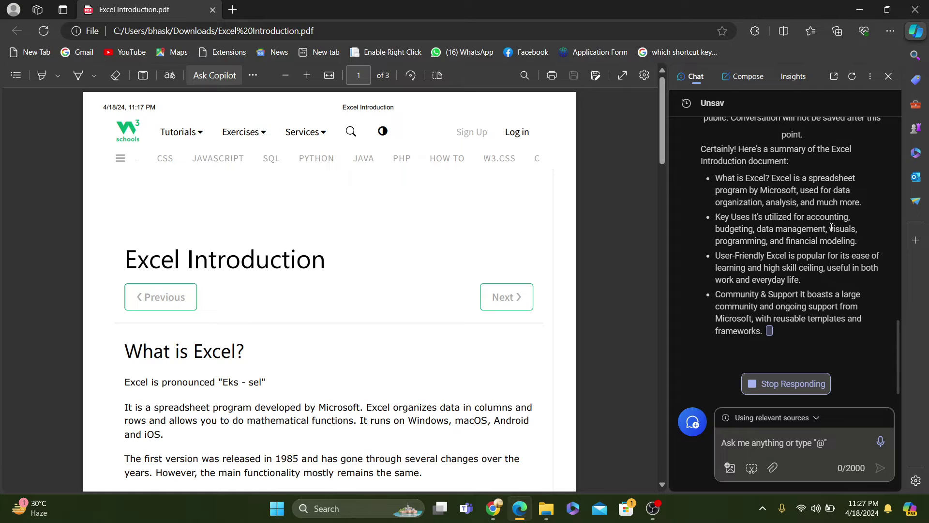
Step: Read through the generated "Excel Introduction" summary and continue past Copilot's terms of use notice
{"action": "scroll", "coordinate": [829, 230], "scroll_direction": "up", "scroll_amount": 3}
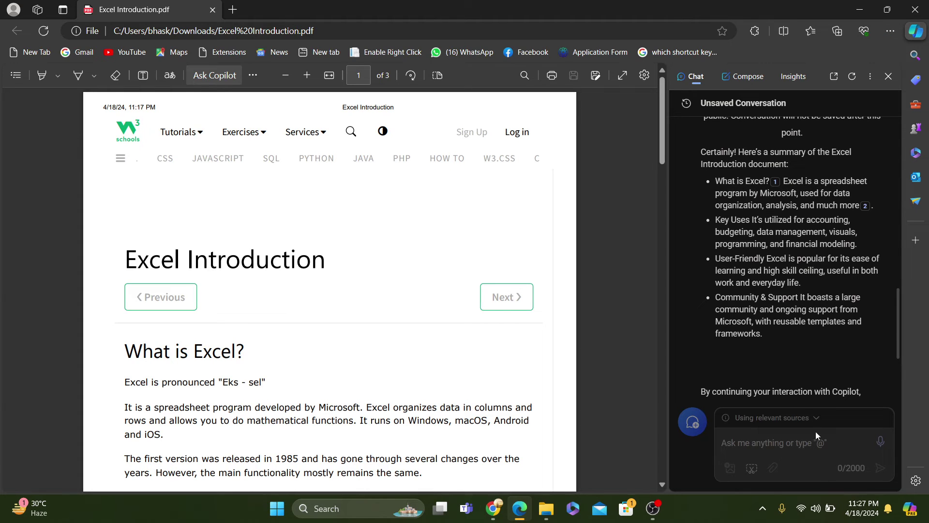
{"action": "scroll", "coordinate": [815, 384], "scroll_direction": "up", "scroll_amount": 2}
{"action": "scroll", "coordinate": [817, 390], "scroll_direction": "up", "scroll_amount": 5}
{"action": "scroll", "coordinate": [817, 390], "scroll_direction": "down", "scroll_amount": 4}
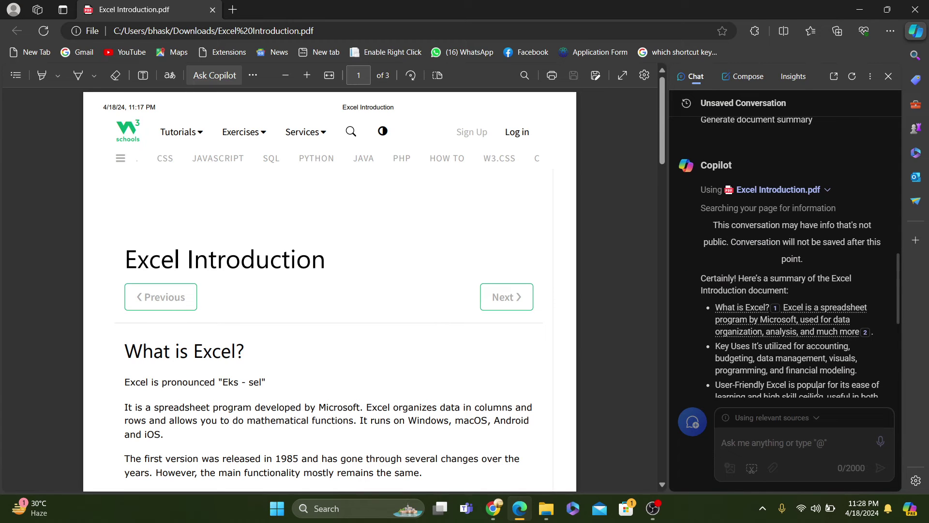
{"action": "scroll", "coordinate": [813, 373], "scroll_direction": "down", "scroll_amount": 5}
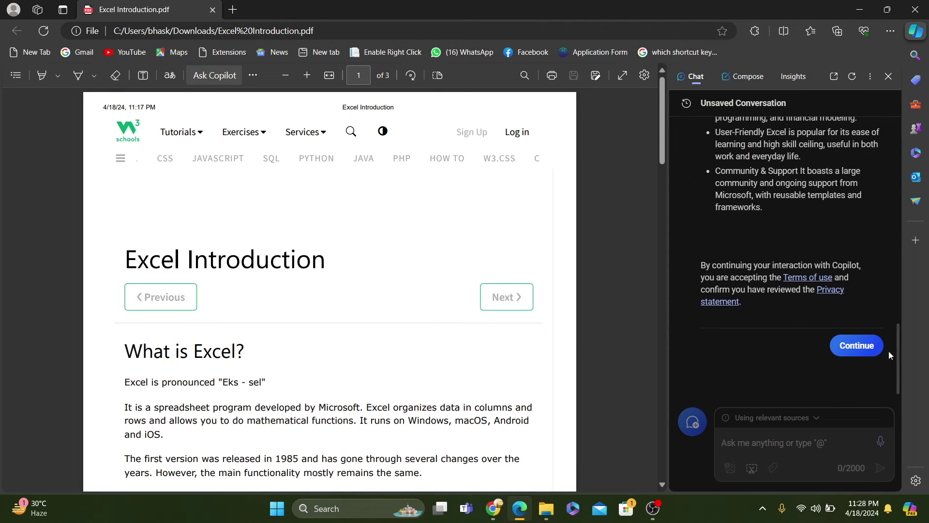
{"action": "left_click", "coordinate": [858, 345]}
{"action": "scroll", "coordinate": [835, 373], "scroll_direction": "up", "scroll_amount": 1}
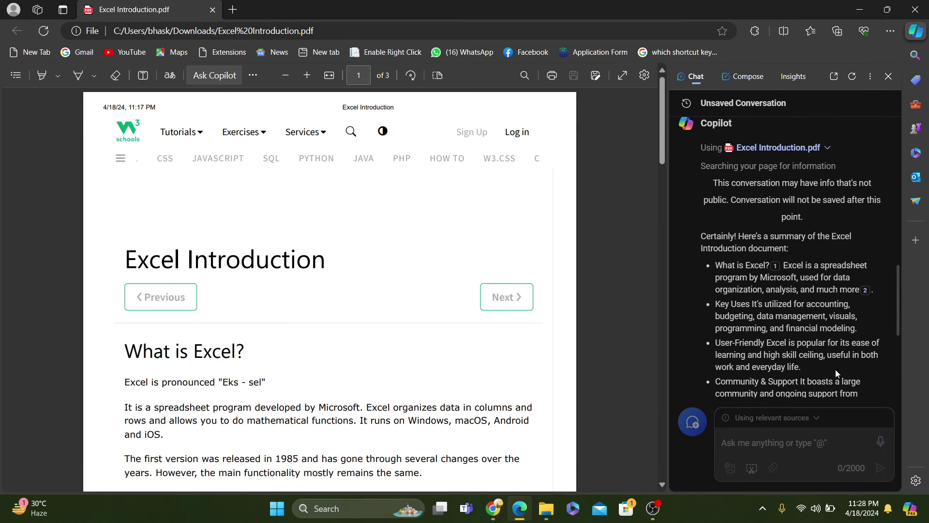